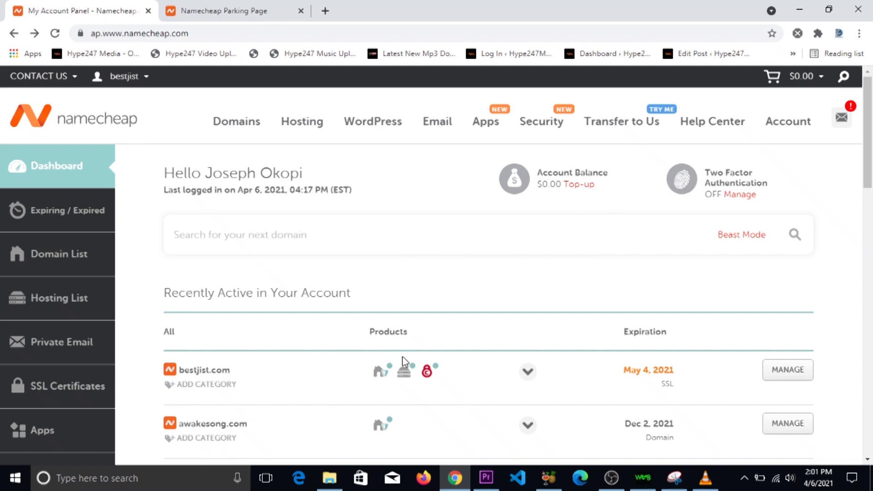
- Scroll the Namecheap dashboard down to bestjist.com's active Stellar hosting plan
scroll(871, 144, down, 2)
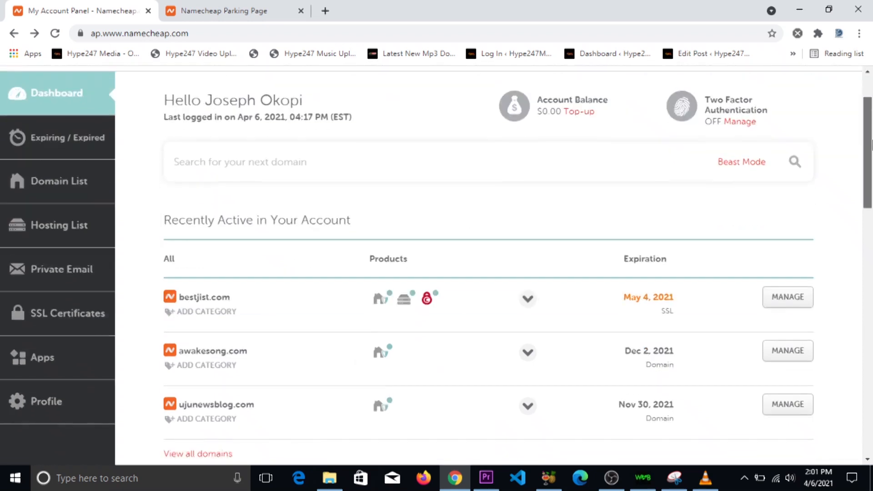
scroll(871, 144, down, 1)
- Open cPanel for bestjist.com in a new tab and scroll to the Softaculous Apps Installer
mouse_move(406, 250)
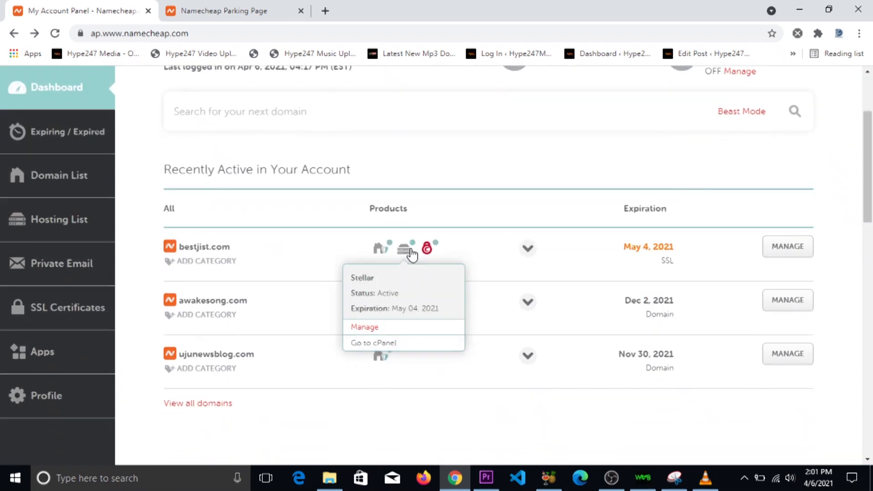
click(390, 343)
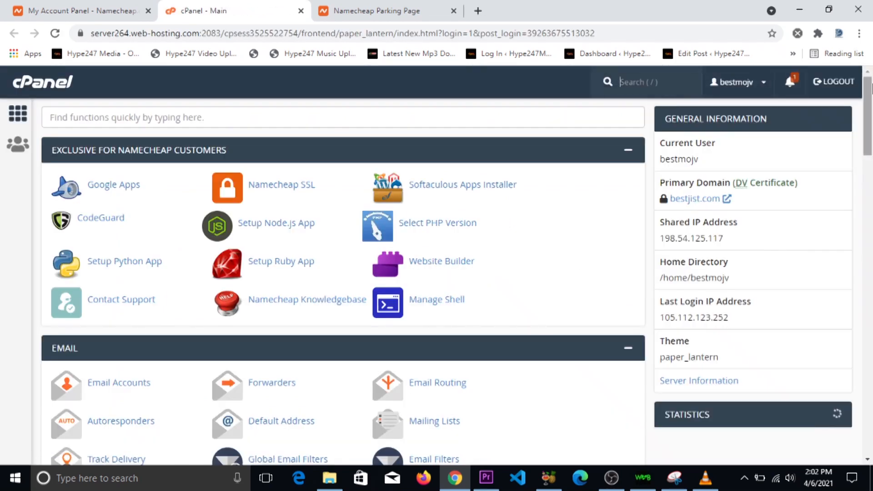
drag(871, 89, 871, 381)
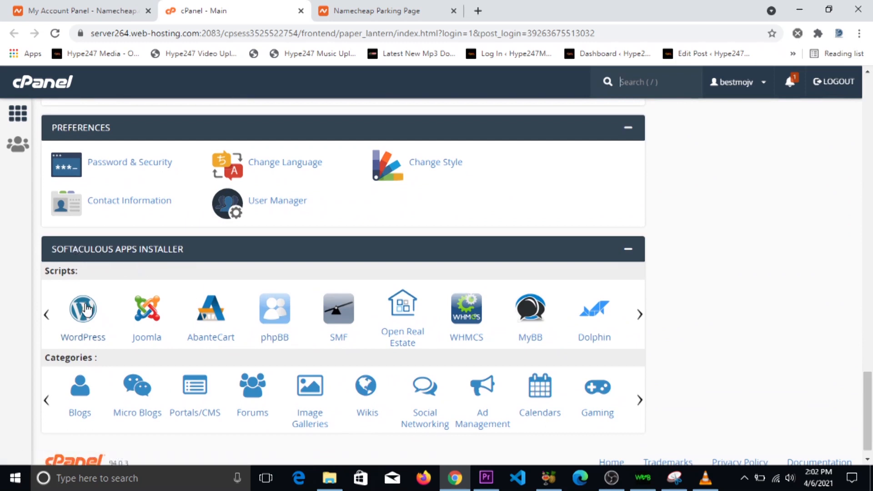
click(78, 329)
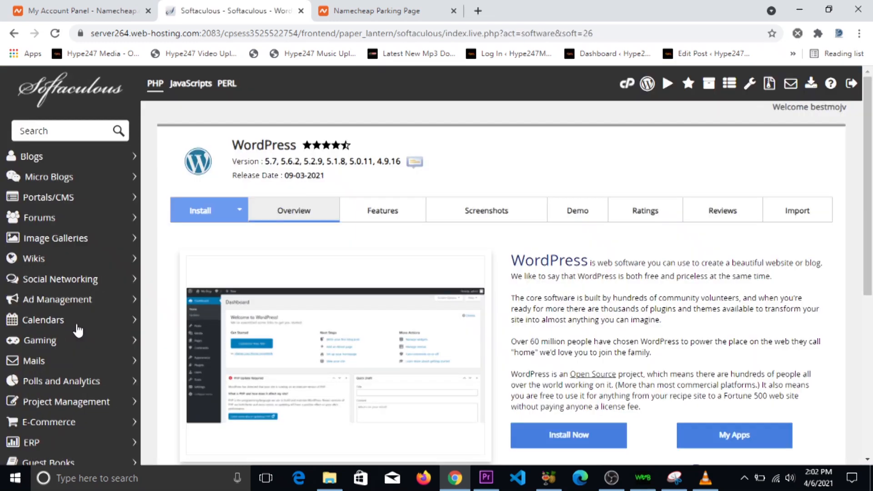
scroll(616, 254, down, 1)
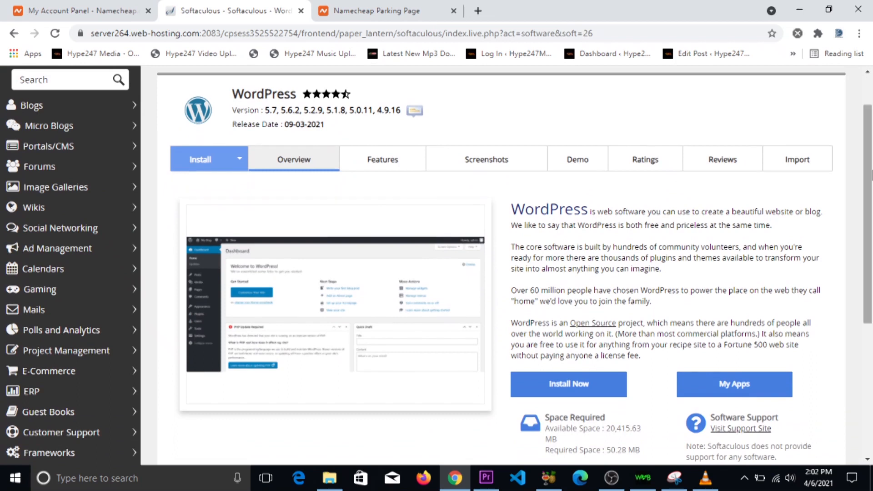
scroll(593, 265, down, 2)
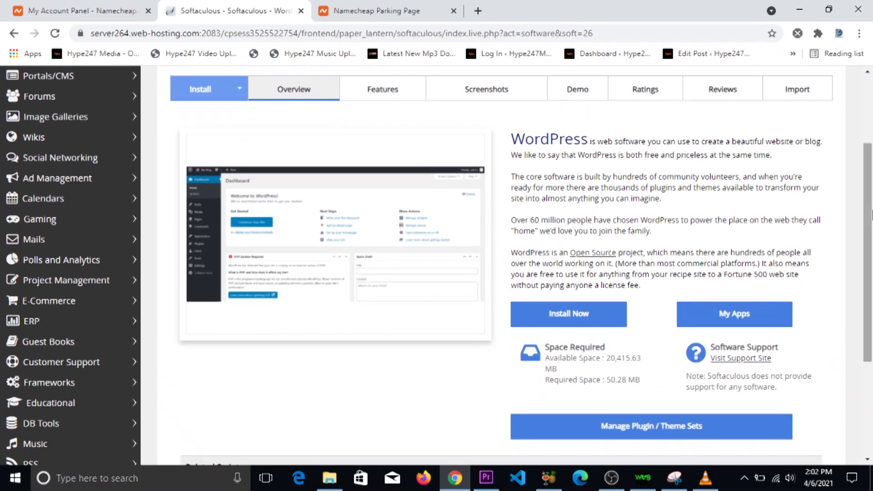
click(535, 322)
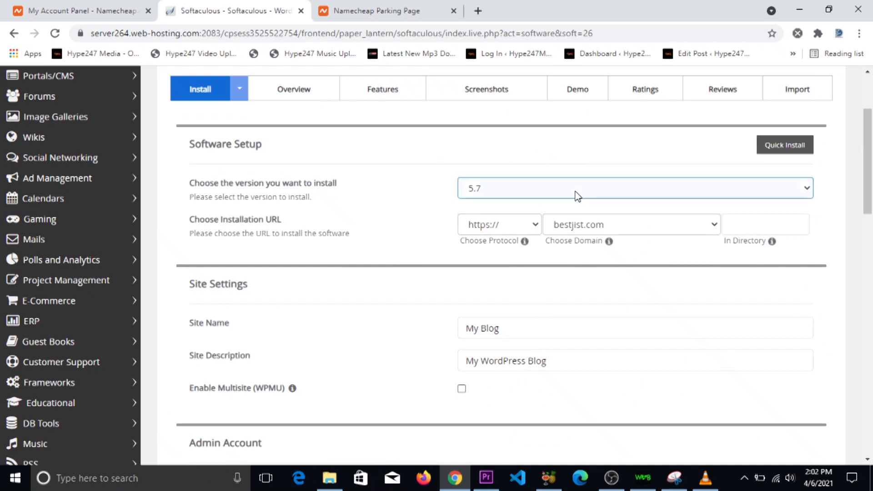
click(806, 194)
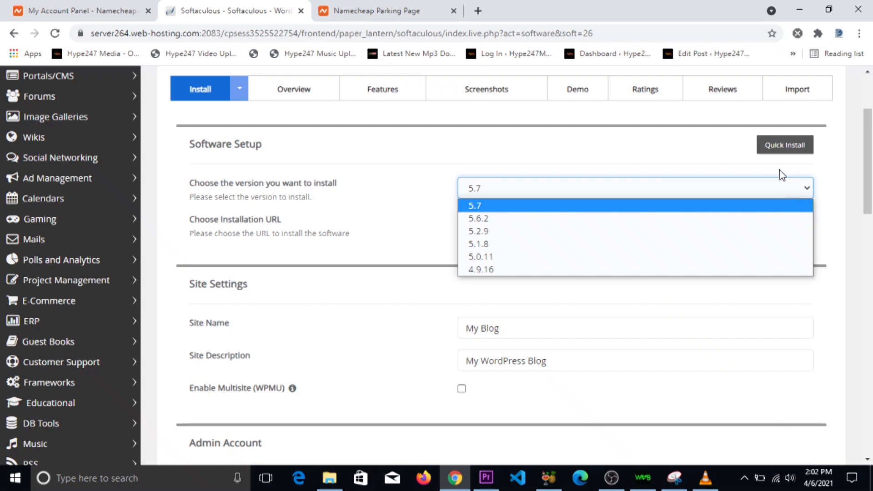
click(396, 194)
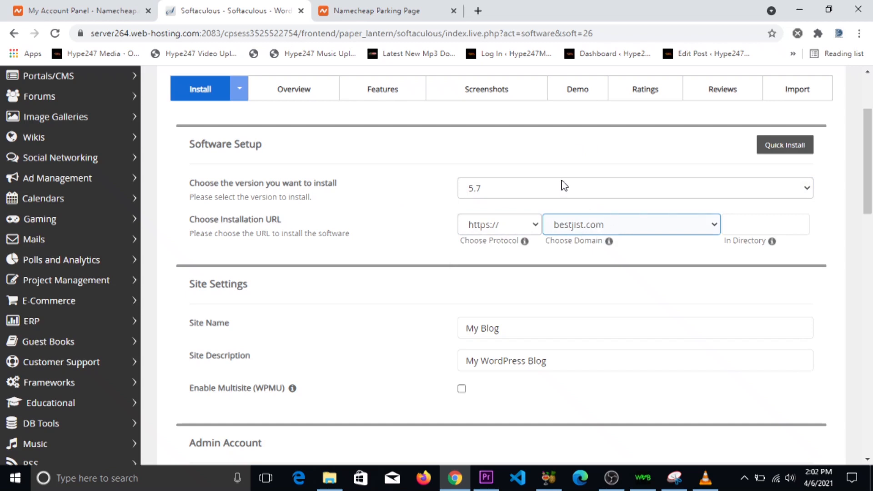
click(415, 10)
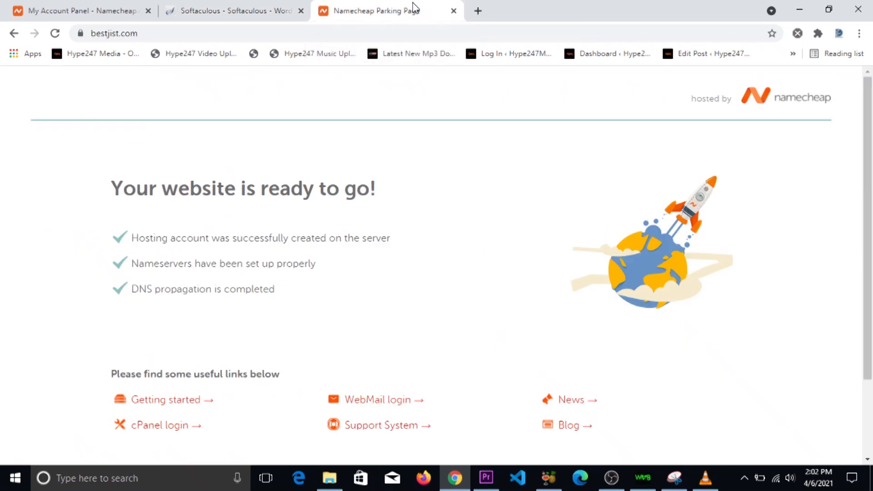
click(269, 33)
key(Return)
click(224, 10)
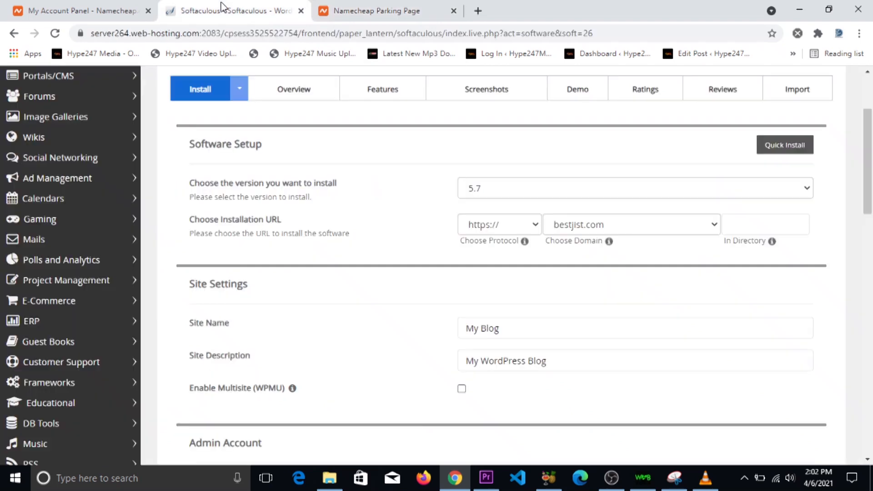
- Replace the default 'My Blog' site name with Bestjist and the description with 'Best wbsite for tech'
scroll(871, 133, down, 3)
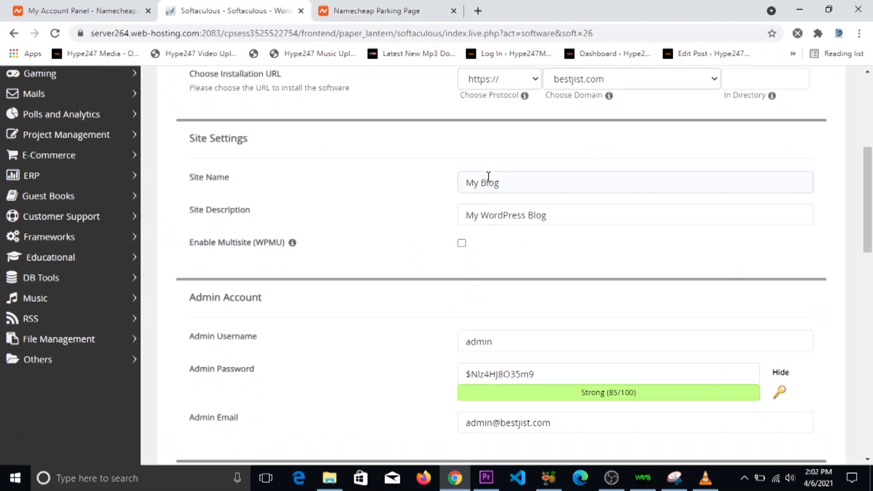
click(524, 186)
key(ctrl+a)
key(BackSpace)
text(B)
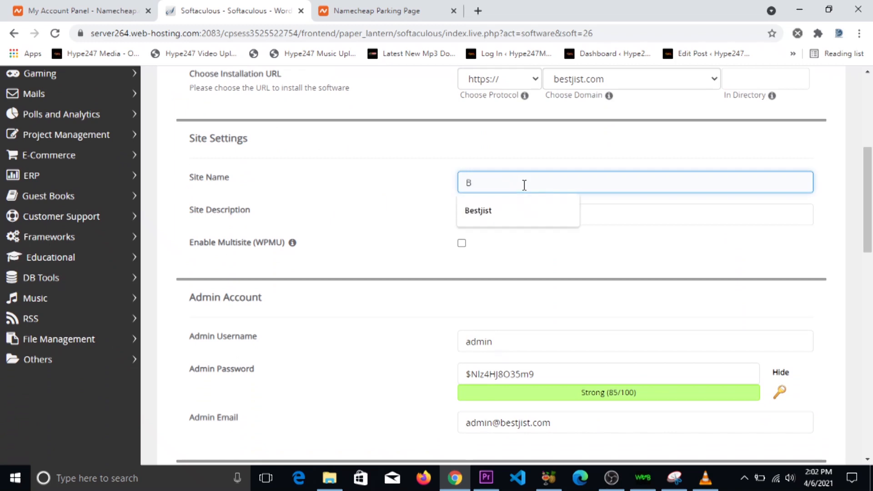
click(505, 210)
double_click(498, 222)
key(ctrl+a)
key(BackSpace)
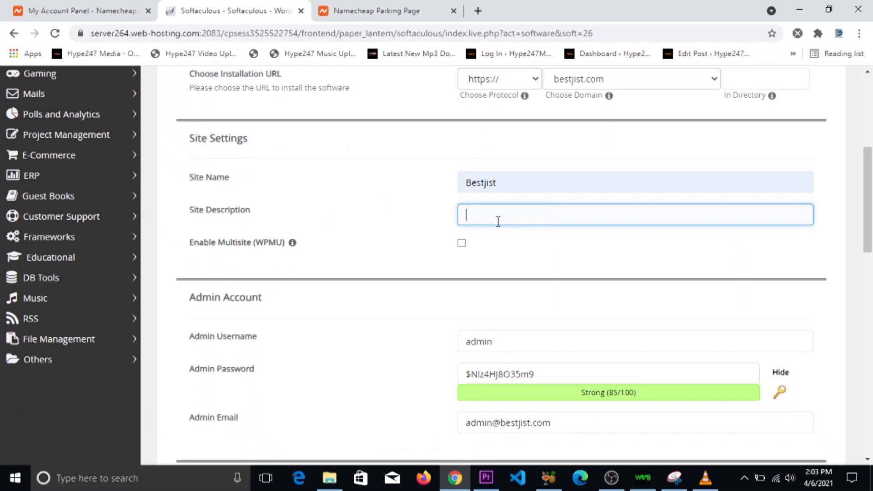
text(Best wbsite for tech)
scroll(637, 191, down, 3)
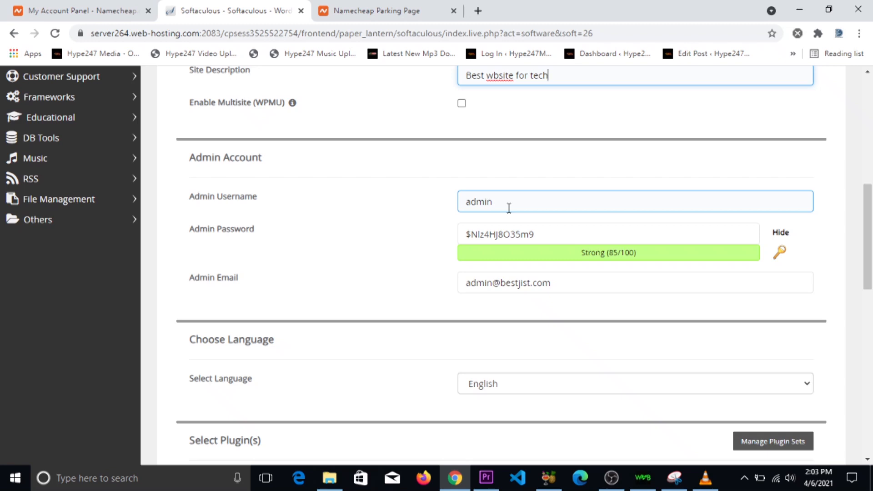
click(494, 75)
text(e)
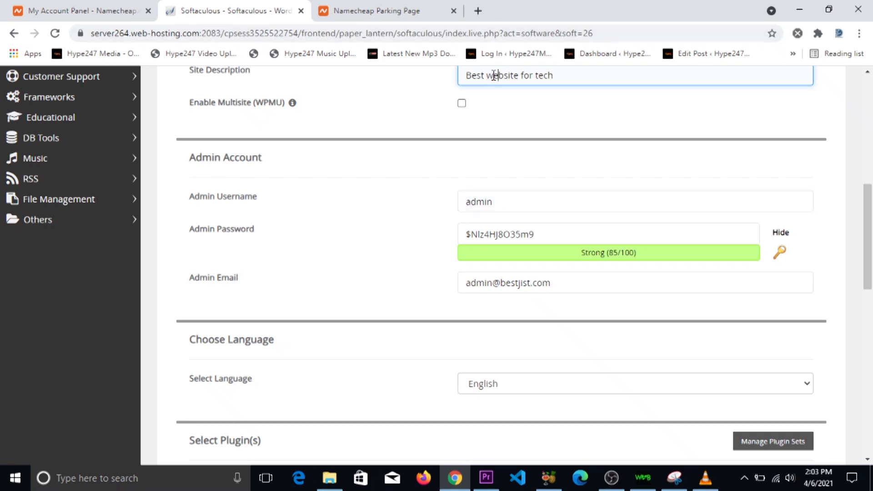
triple_click(512, 234)
key(ctrl+c)
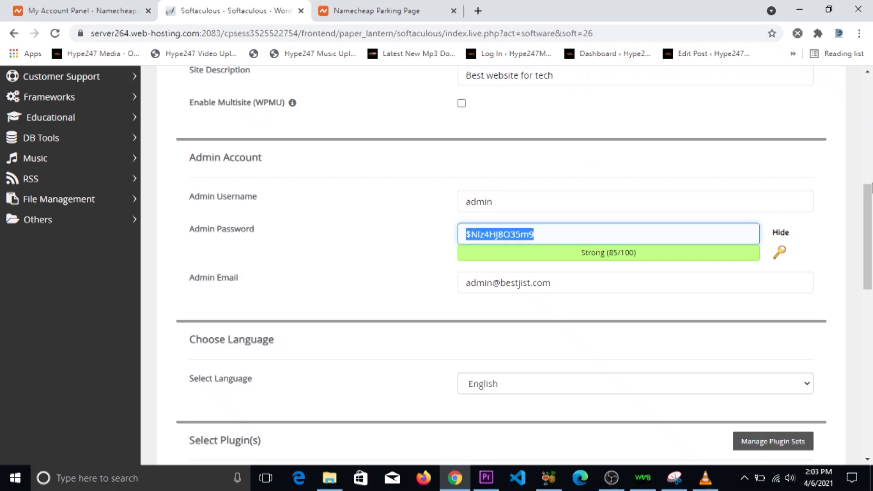
drag(872, 207, 872, 217)
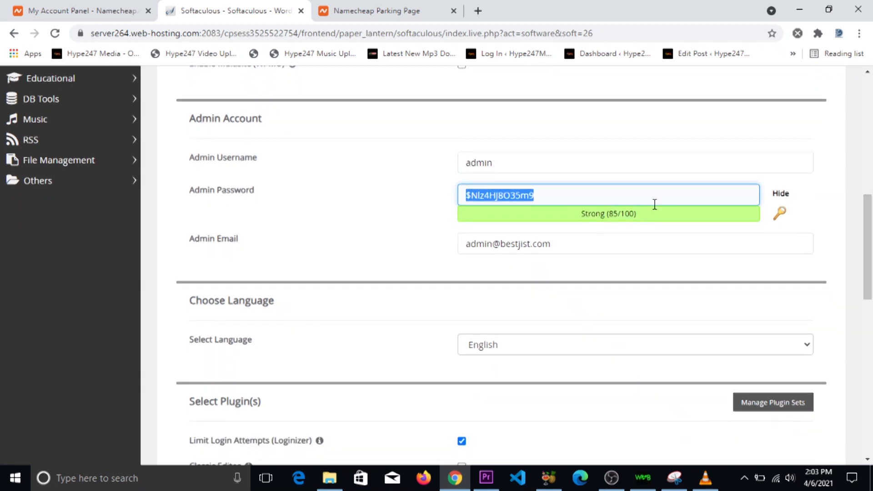
key(BackSpace)
text(gsgs)
key(BackSpace)
key(BackSpace)
key(BackSpace)
key(BackSpace)
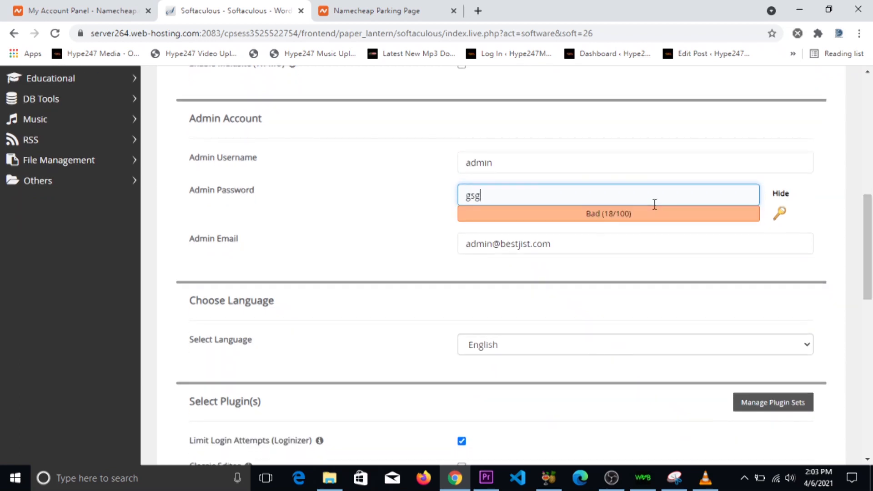
key(ctrl+v)
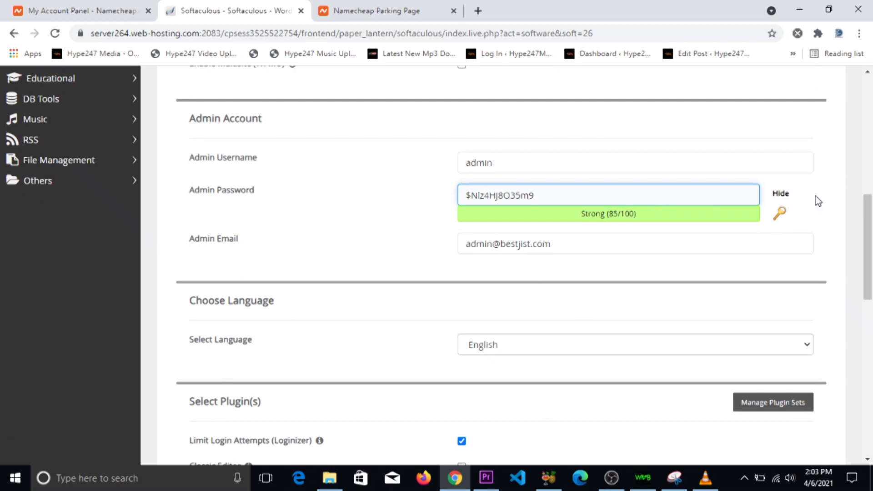
scroll(809, 219, down, 3)
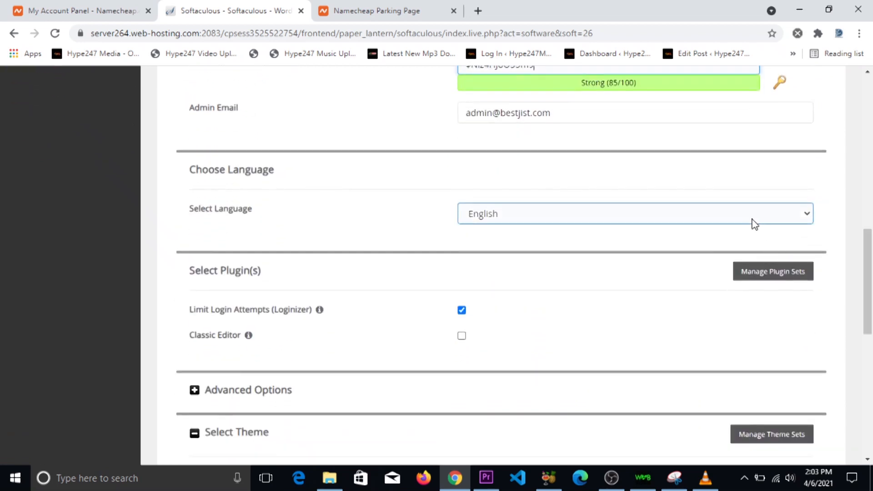
click(751, 222)
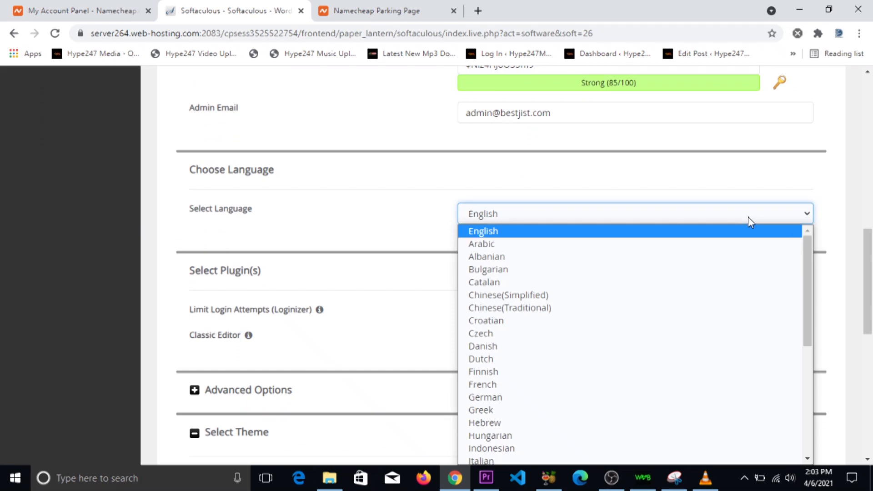
click(395, 221)
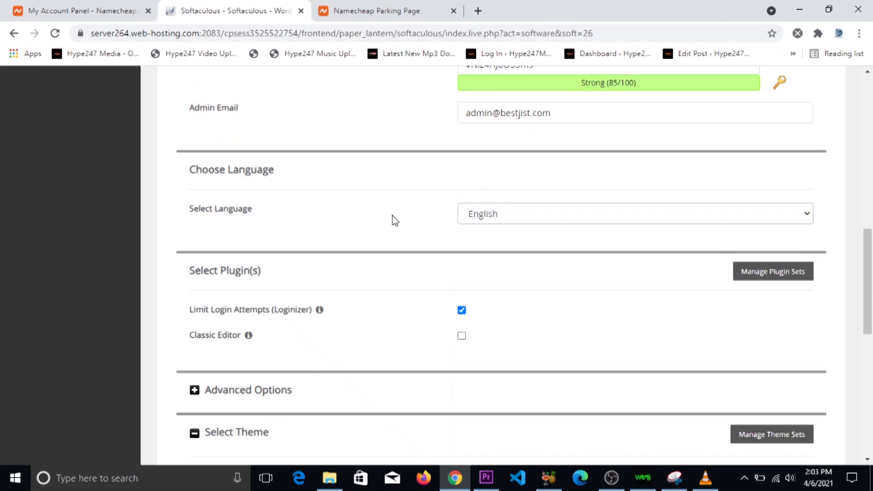
drag(869, 310, 870, 430)
click(505, 358)
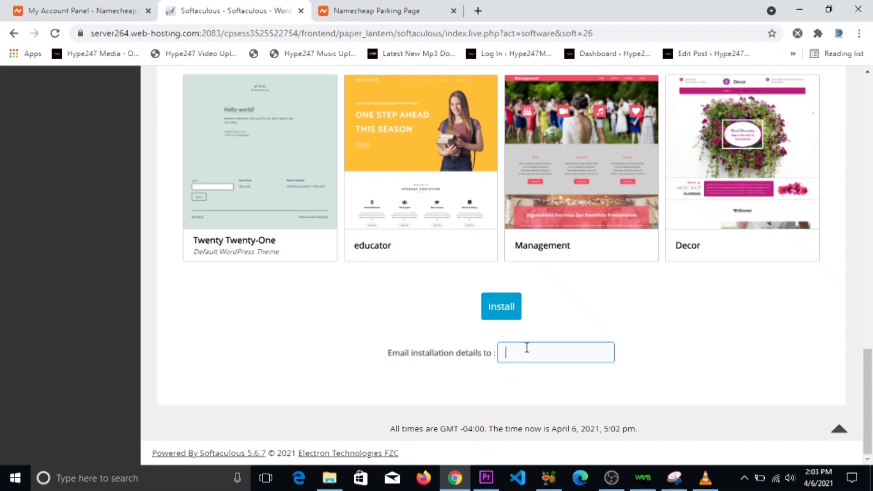
click(502, 312)
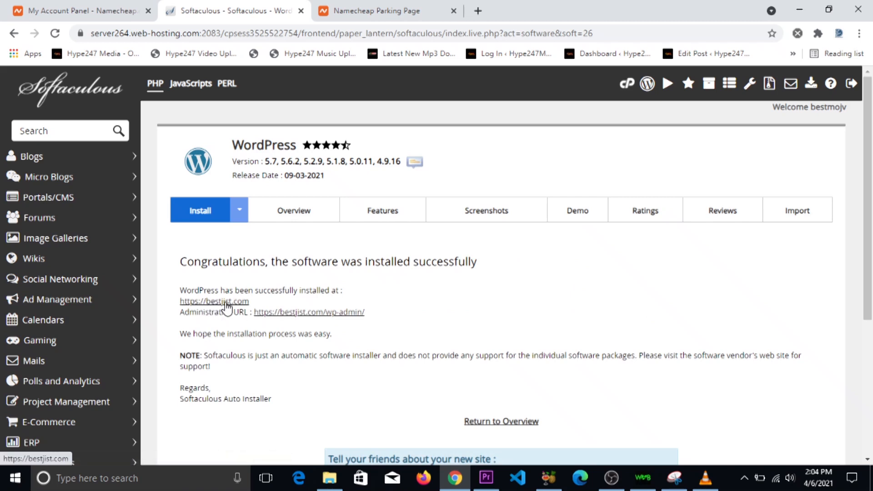
- View the new bestjist.com site with its Hello world! post, then open the wp-admin dashboard from Softaculous
click(226, 303)
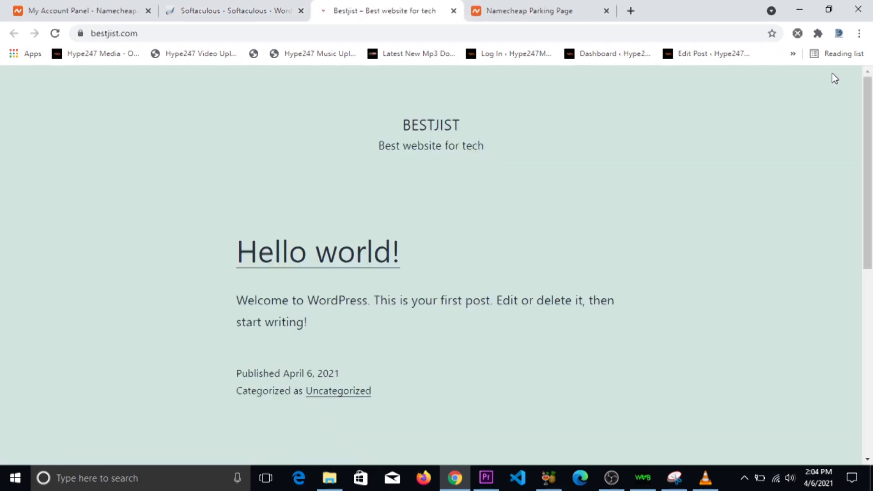
scroll(871, 87, down, 4)
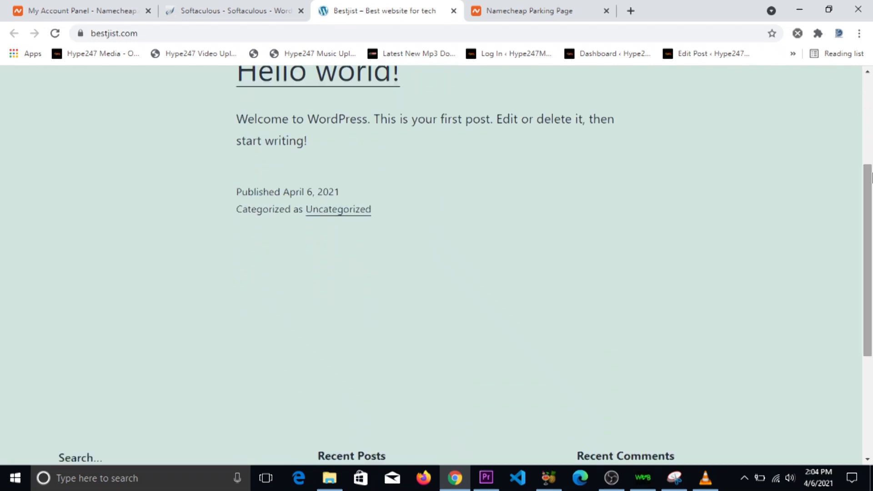
click(271, 7)
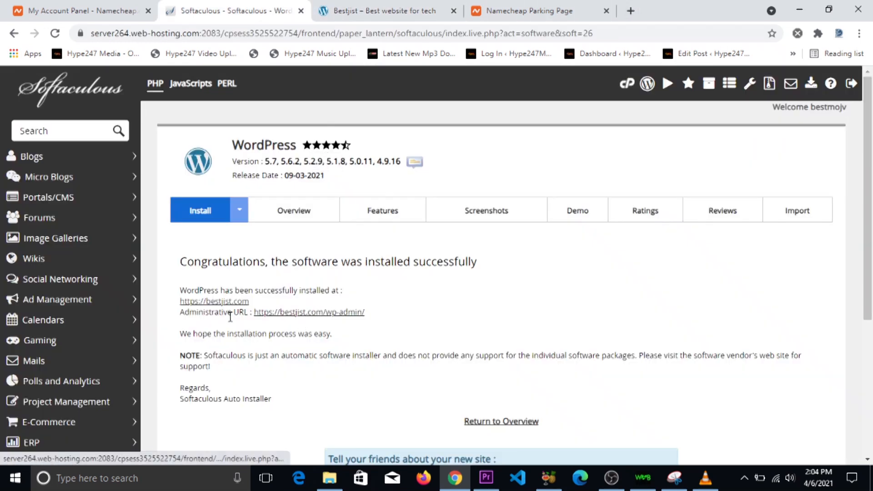
click(295, 313)
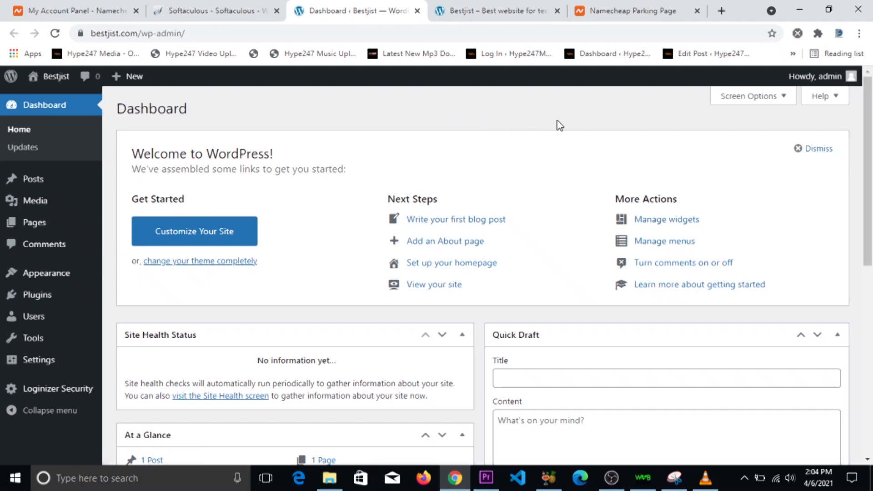
- Log out of the WordPress admin using the 'Howdy, admin' menu
mouse_move(850, 76)
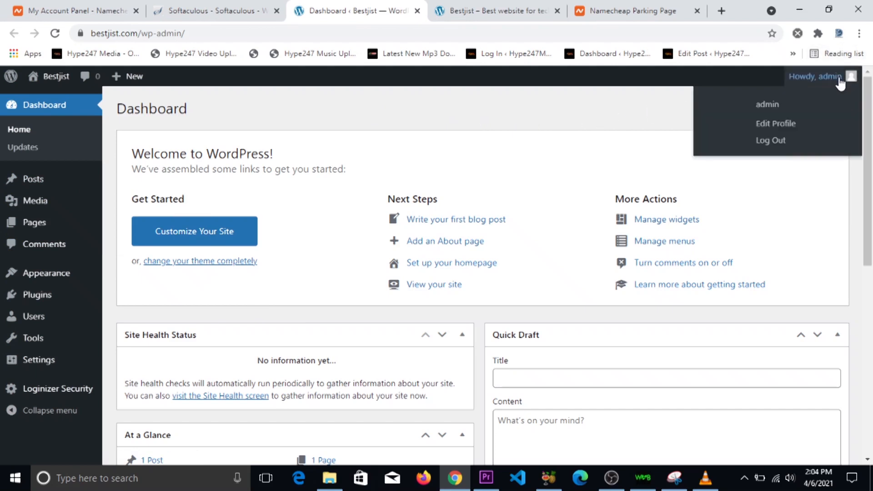
click(783, 142)
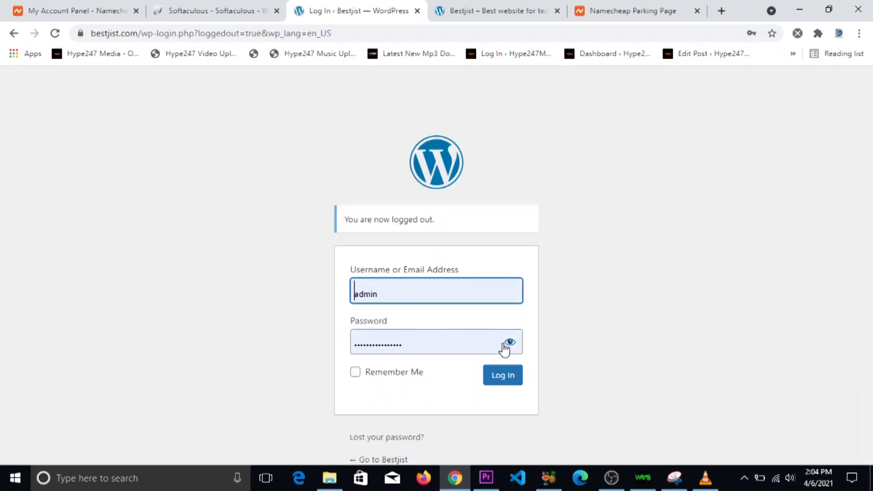
- Replace the autofilled password with the admin password, log in, and dismiss Chrome's password prompt
click(459, 345)
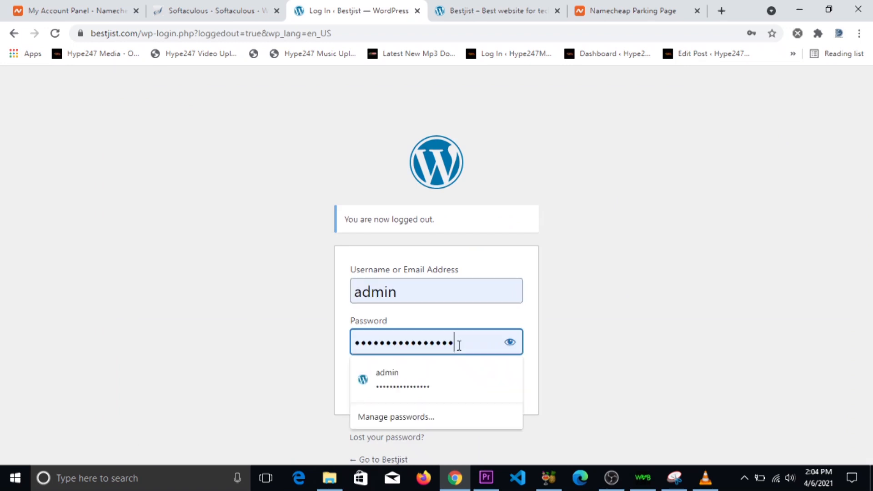
double_click(459, 345)
key(BackSpace)
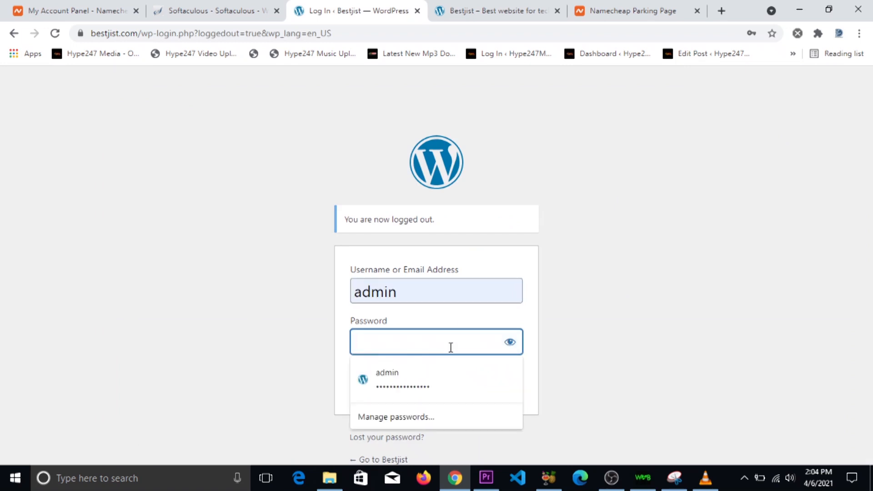
key(ctrl+v)
click(513, 378)
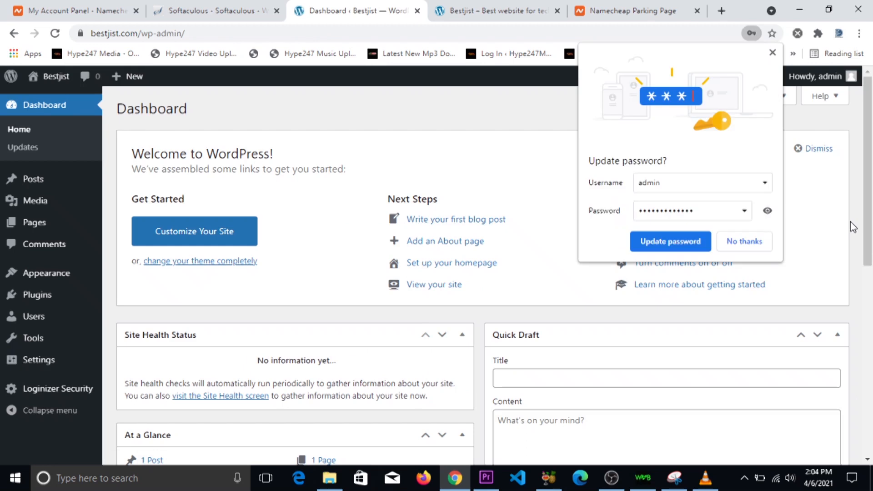
click(771, 52)
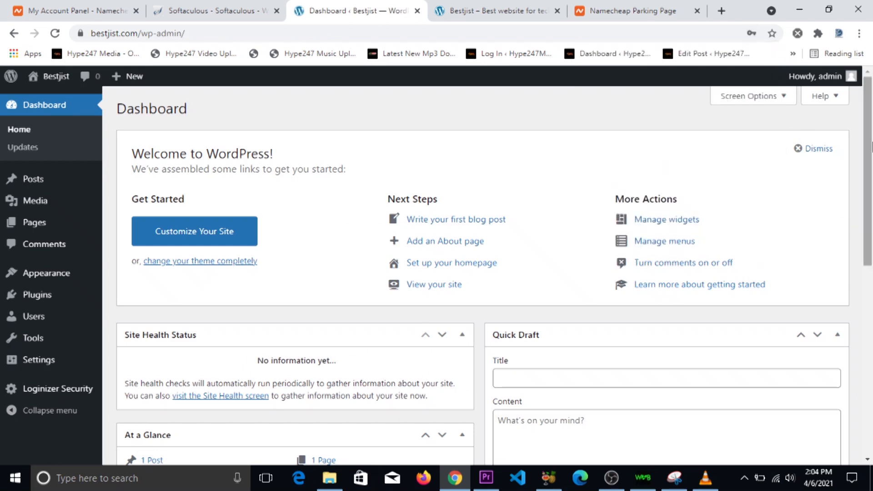